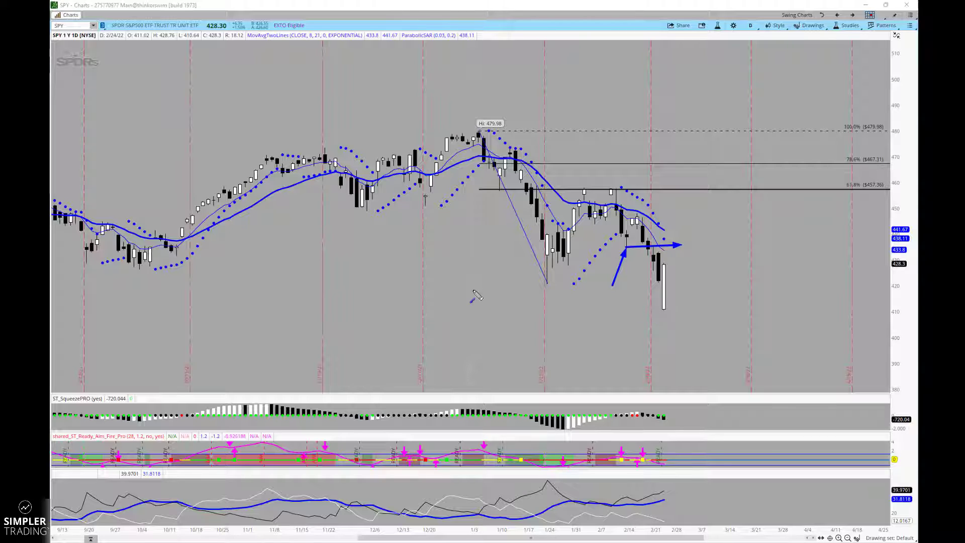
Step: Mark the late-January low and the early-February high on the SPY daily chart with temporary arrows and clear them
drag(487, 288, 545, 290)
drag(594, 146, 584, 187)
key(Escape)
Step: Add a Fibonacci retracement from the January 24 low to the early-February high and remove its levels from 38.2% through 100%
click(810, 25)
mouse_move(846, 89)
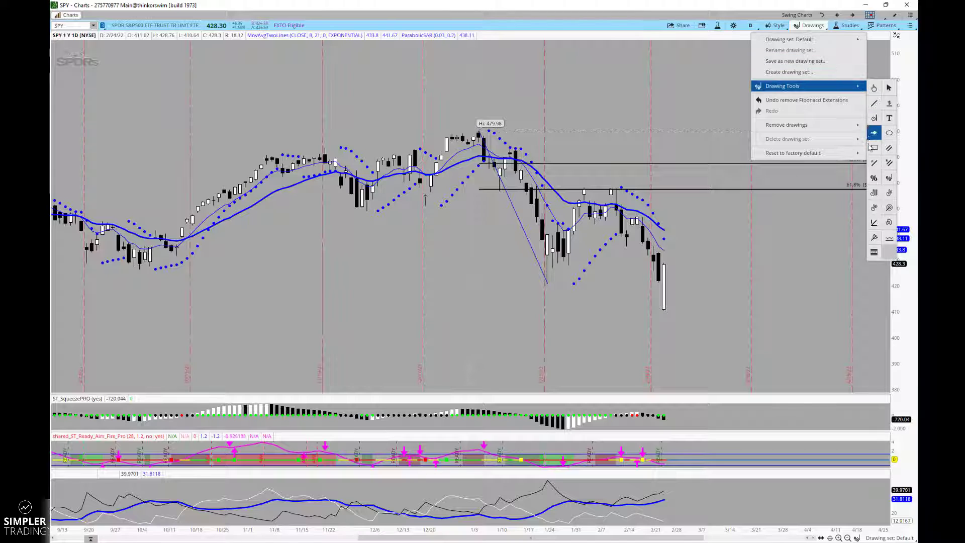
click(874, 180)
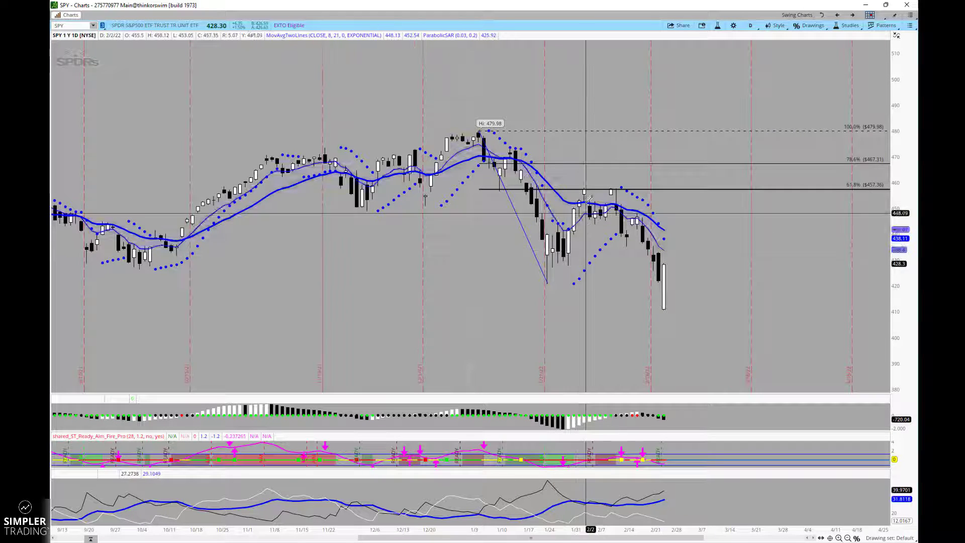
click(548, 283)
drag(586, 208, 585, 188)
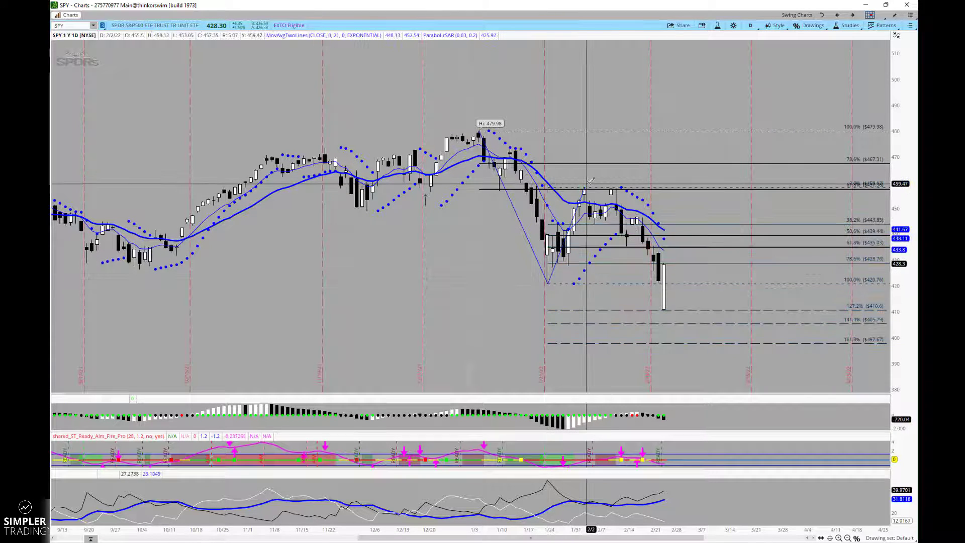
middle_click(702, 283)
middle_click(695, 263)
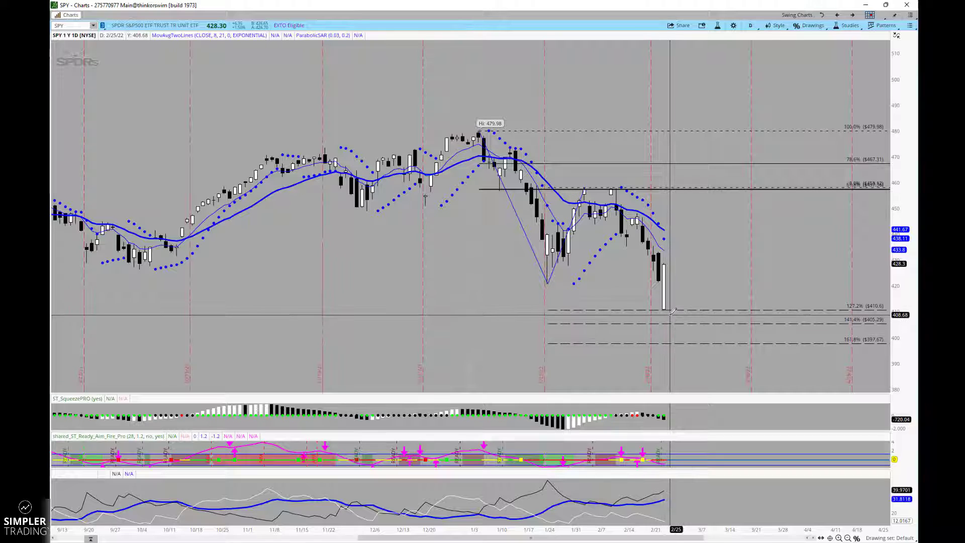
Step: Draw a Fibonacci extension from the 479.98 high to the January 24 low, projected down from the early-February high
drag(587, 531, 569, 531)
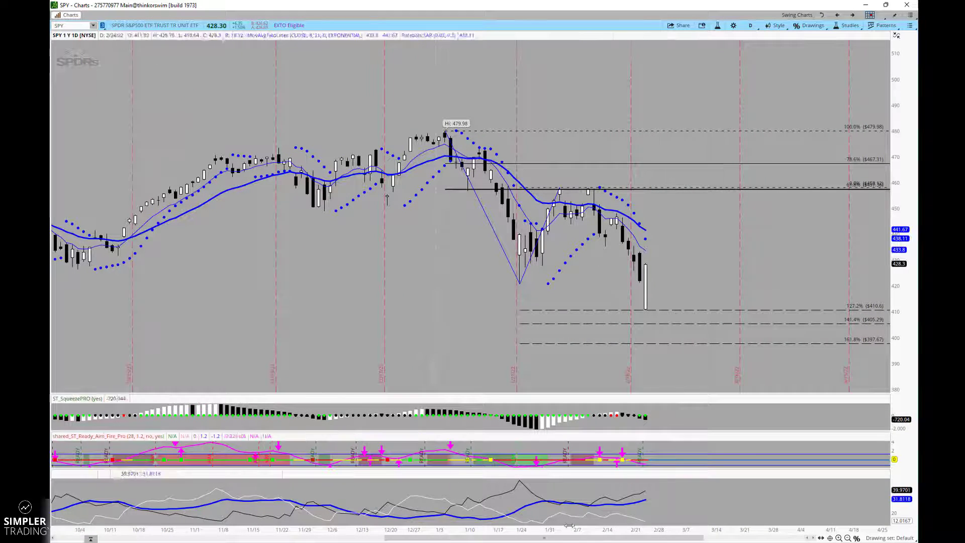
drag(892, 188, 893, 198)
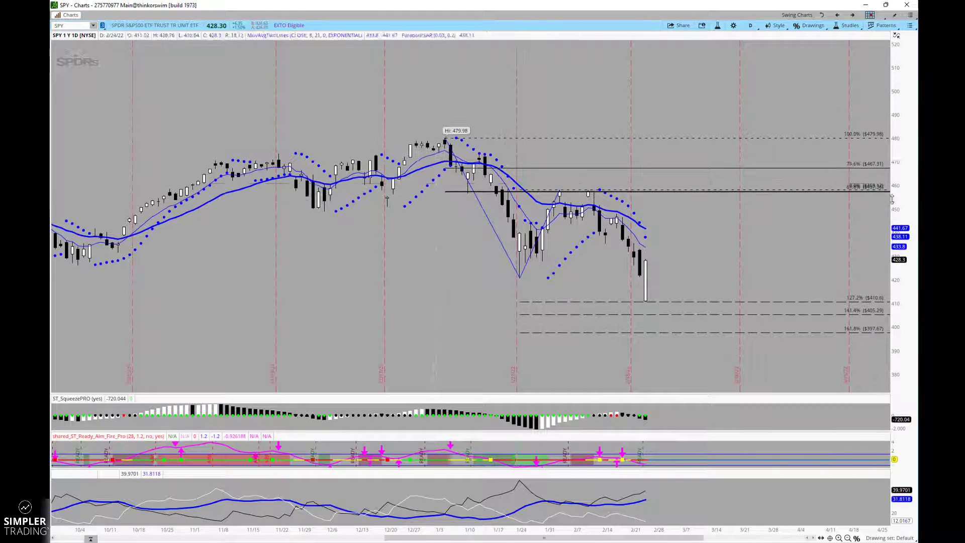
click(809, 26)
mouse_move(864, 87)
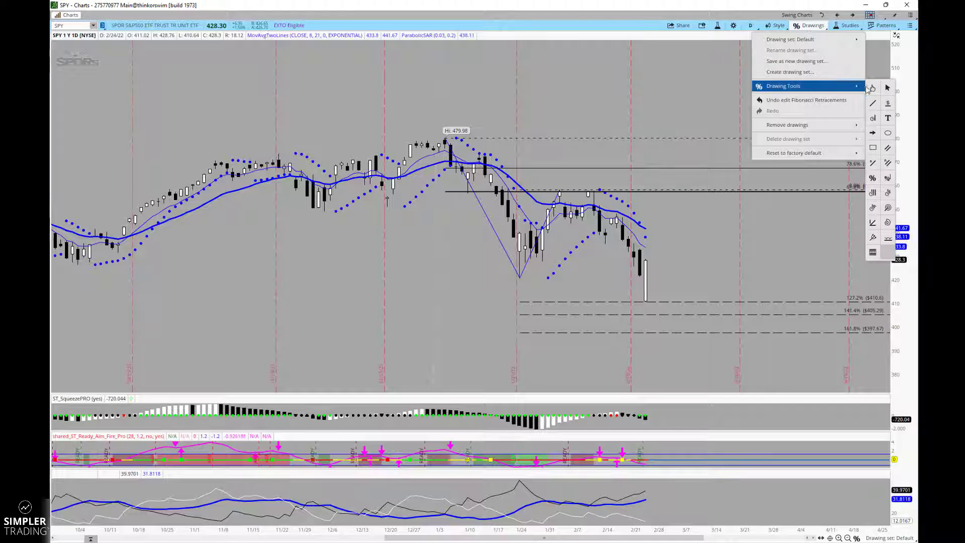
click(873, 178)
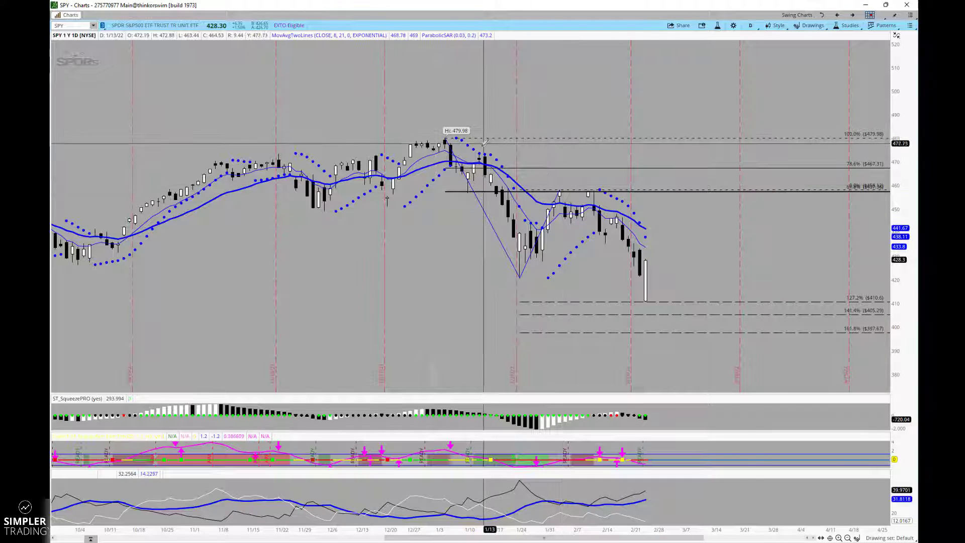
click(445, 137)
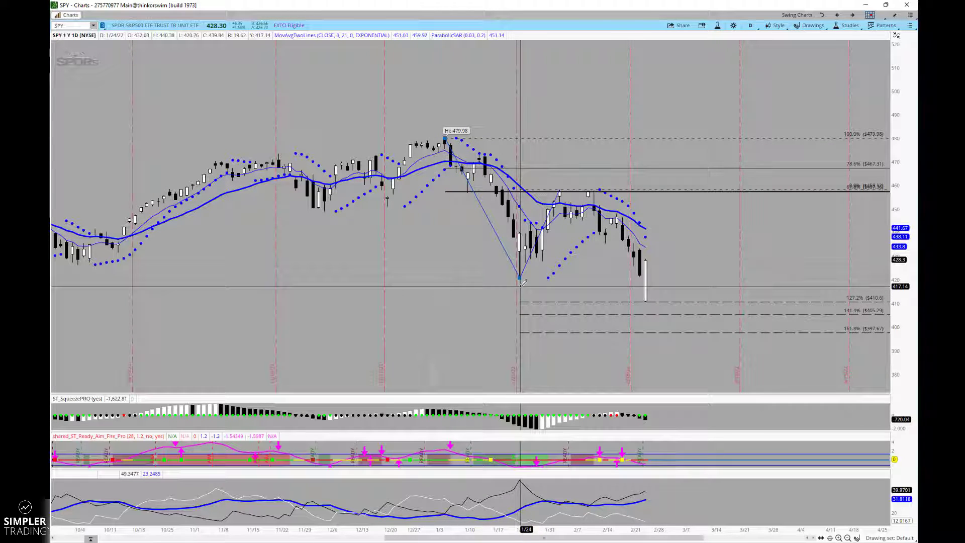
click(520, 280)
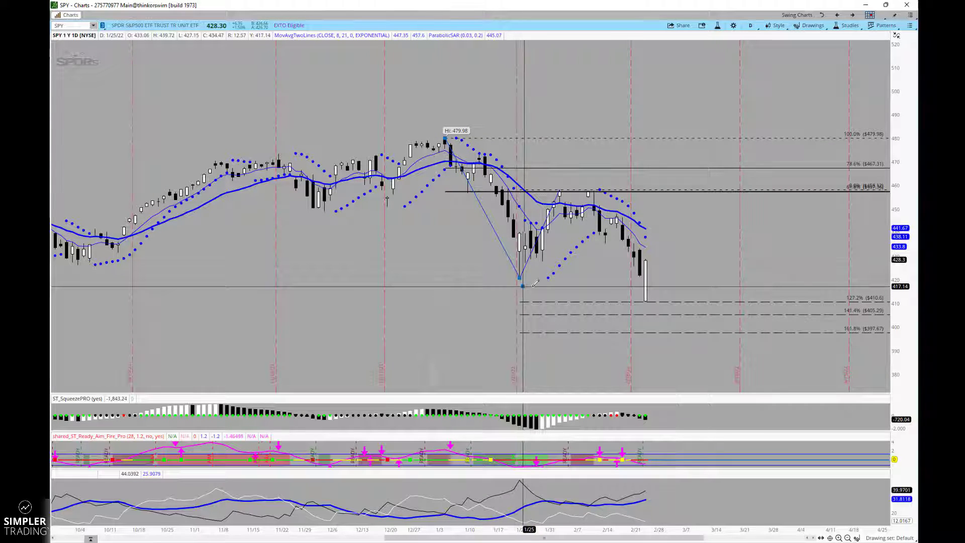
click(563, 179)
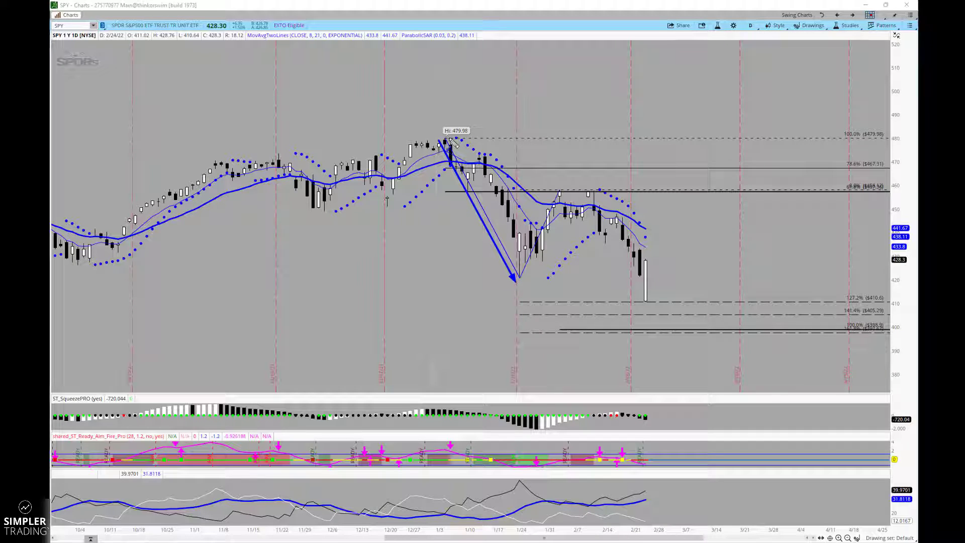
Step: Compare the January decline with an equal projected decline from the early-February high using temporary arrows, and clear them
drag(450, 138, 522, 276)
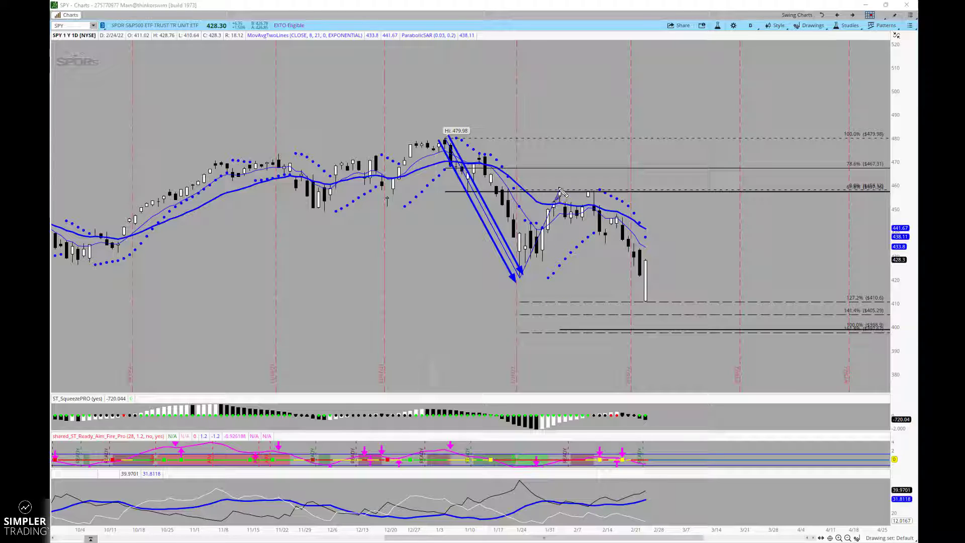
drag(560, 190, 650, 334)
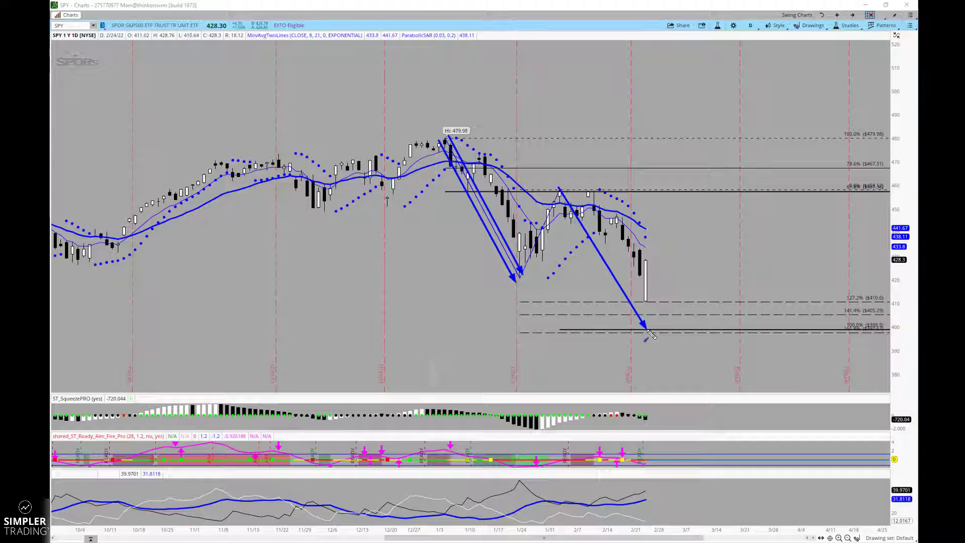
drag(559, 194, 646, 333)
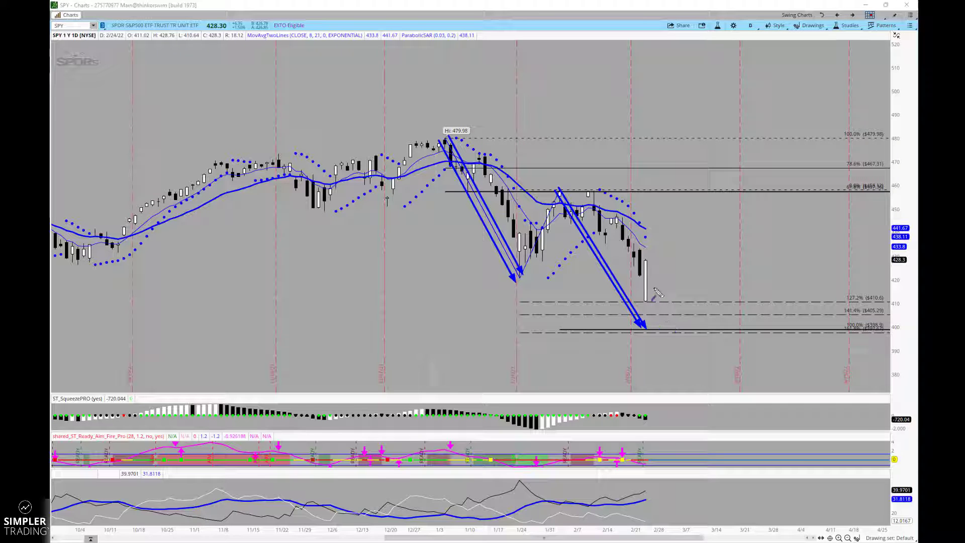
key(Escape)
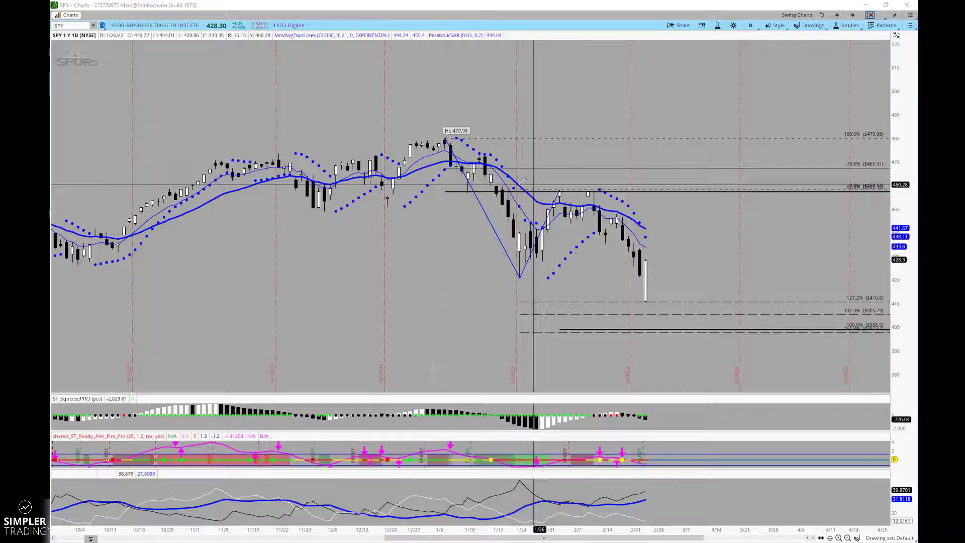
Step: Zoom in on the price action since early January and point out the $398.9 extension target and late-January rally with temporary arrows
drag(446, 118, 875, 387)
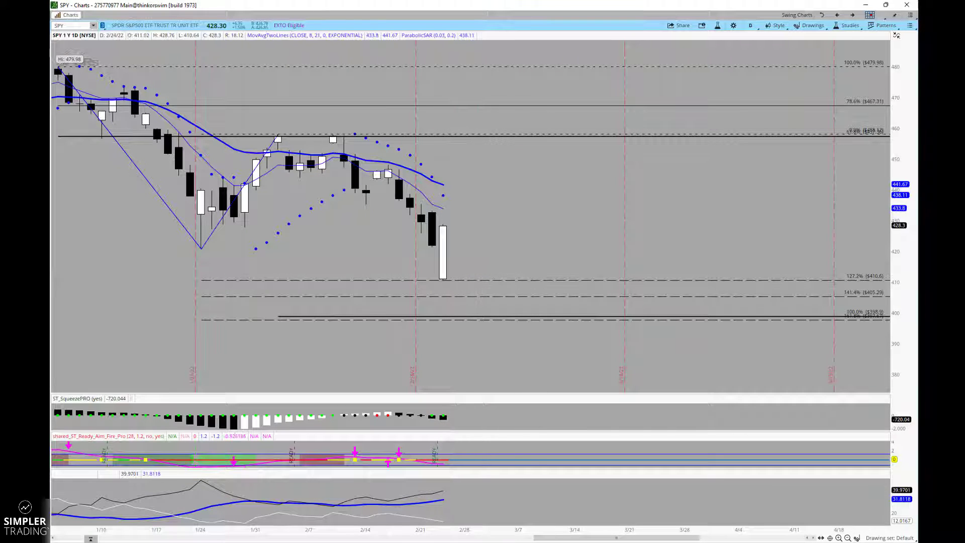
drag(490, 400, 516, 323)
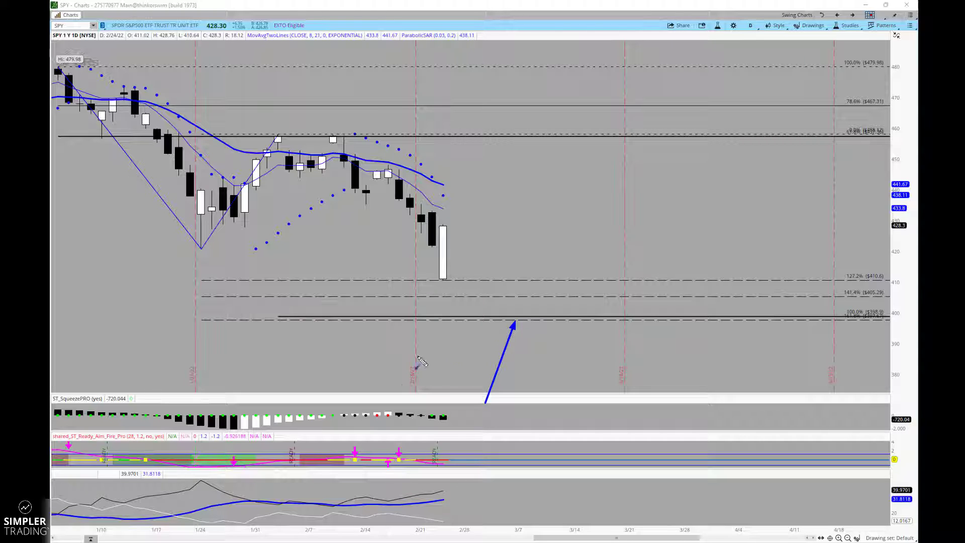
drag(247, 228, 278, 136)
key(Escape)
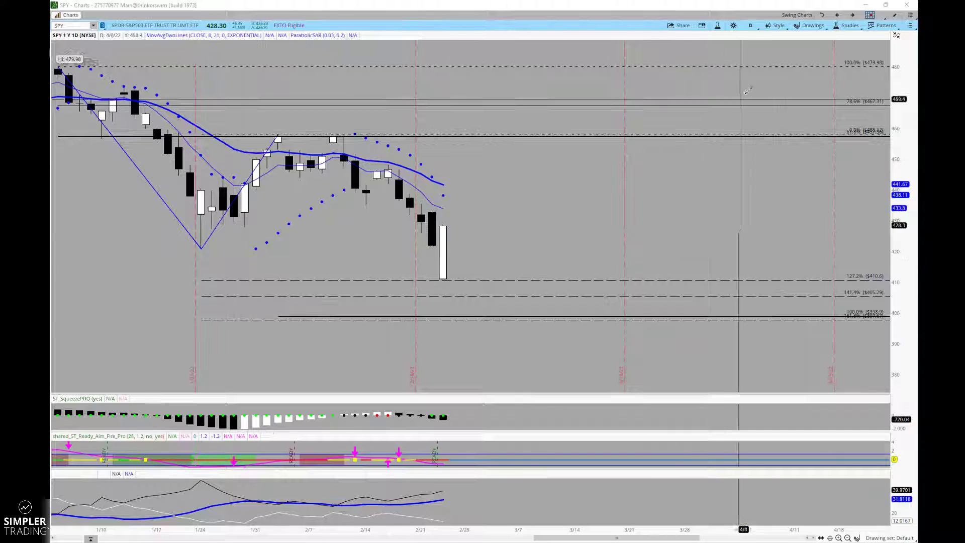
Step: Draw a Fibonacci extension from the January 28 low to the early-February high, projected up from the February 24 low
click(245, 226)
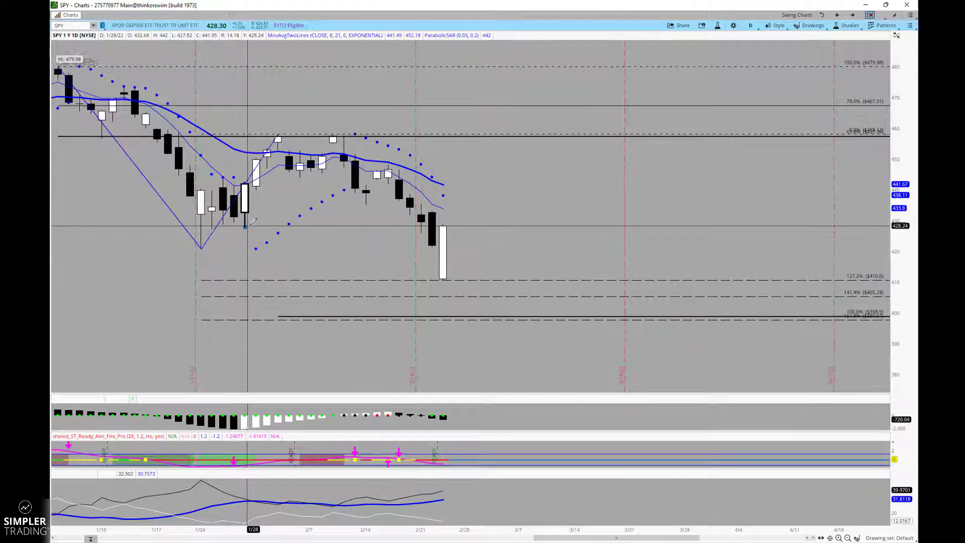
click(281, 129)
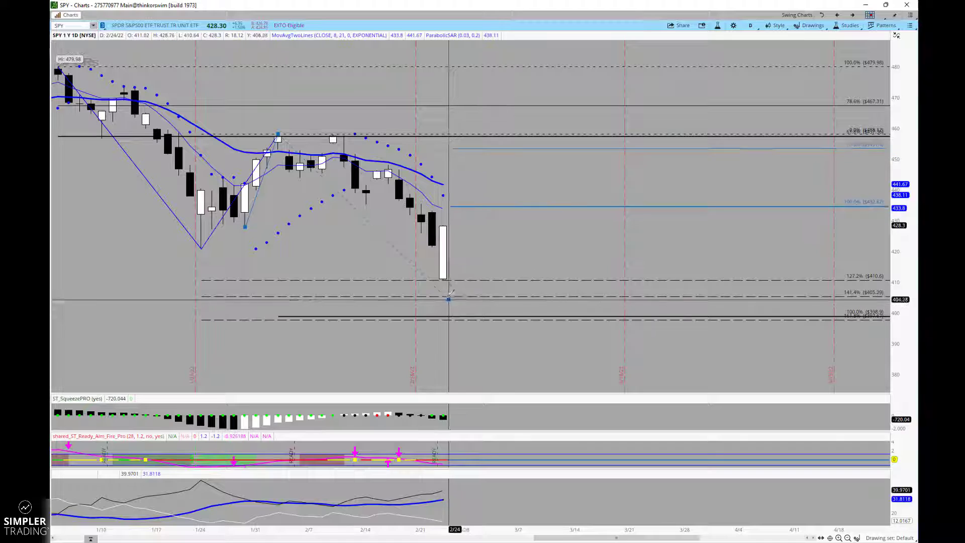
click(442, 280)
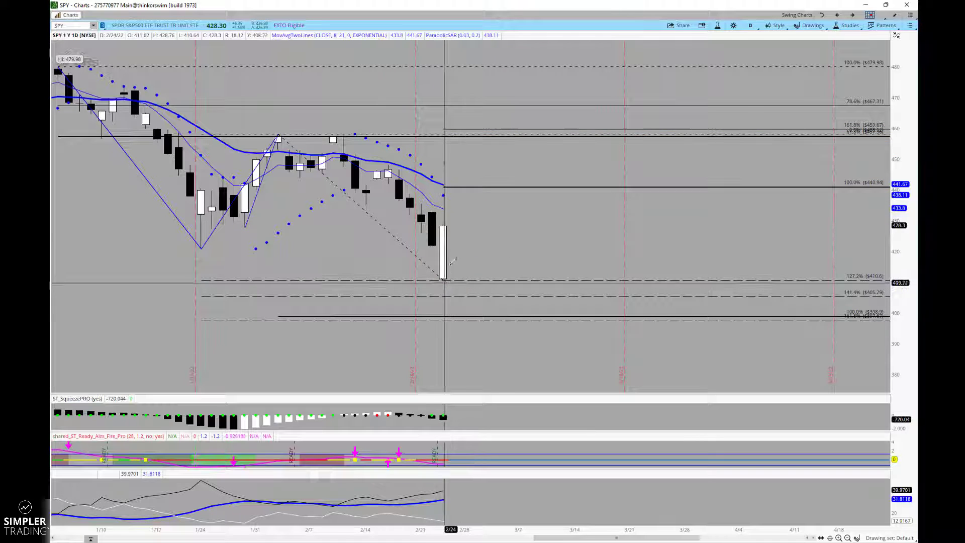
right_click(442, 186)
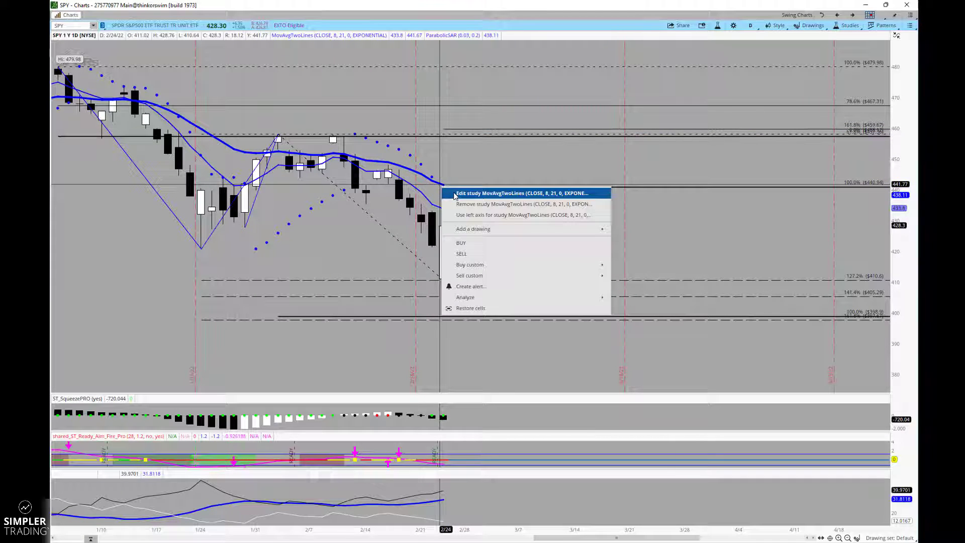
click(493, 26)
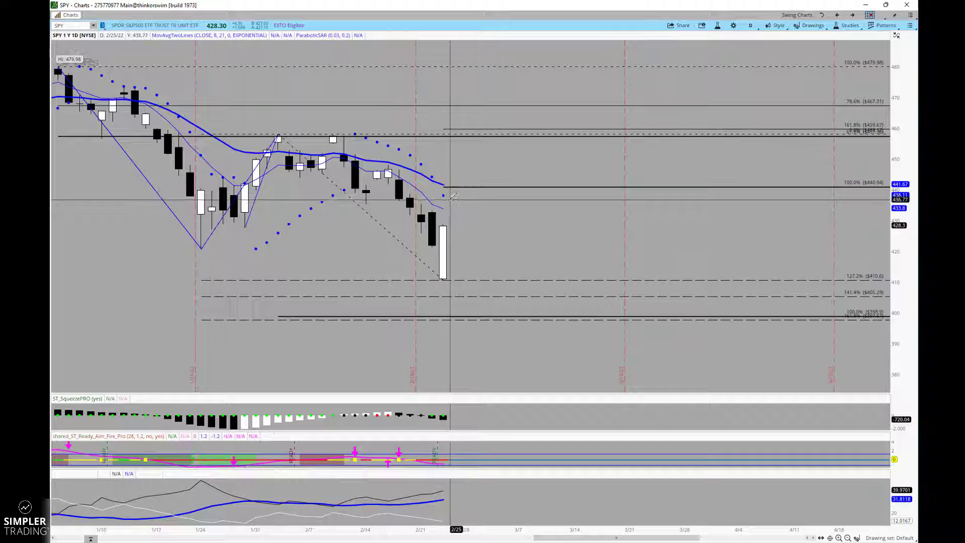
mouse_move(455, 184)
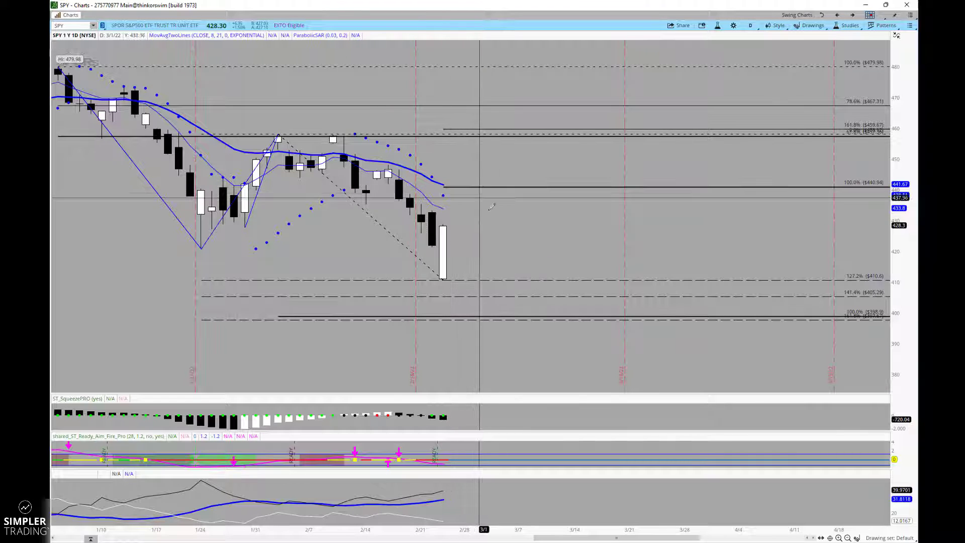
mouse_move(524, 313)
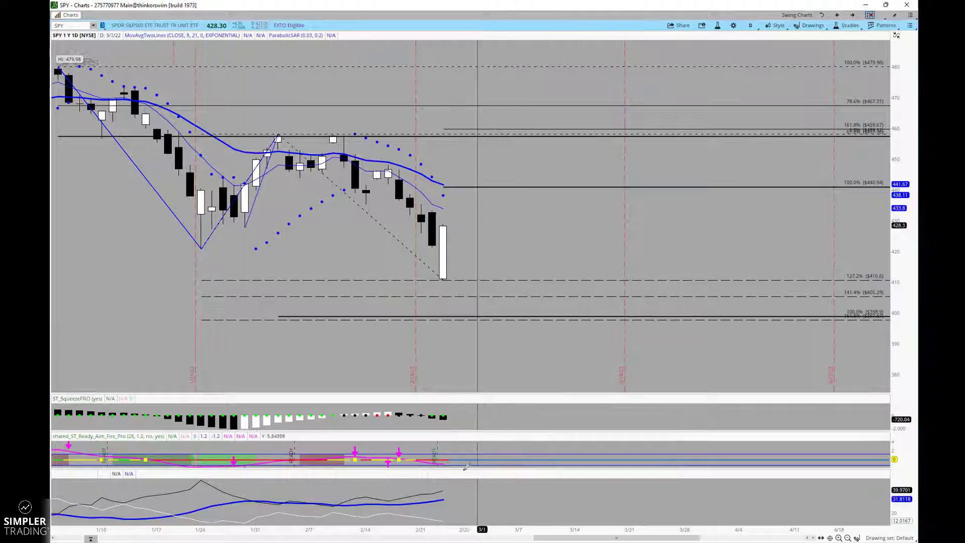
drag(404, 529, 459, 523)
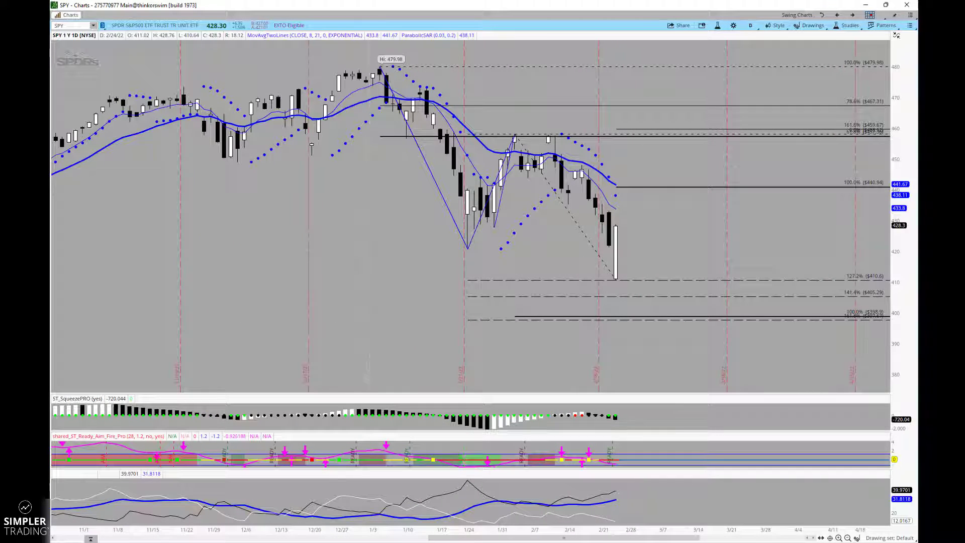
Step: Switch to the Flexible Grid window and enlarge the $PCALL put/call ratio chart around its most recent daily bars
key(alt+Tab)
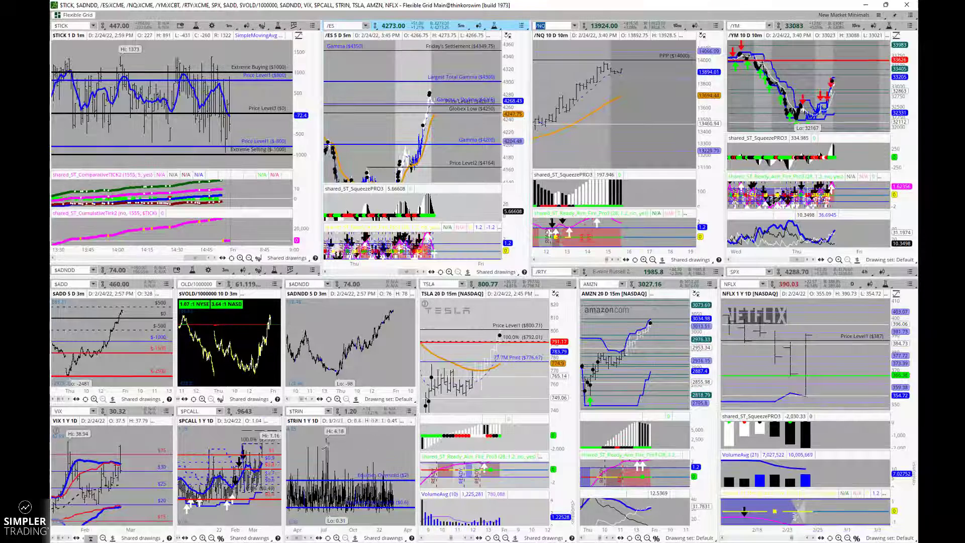
click(275, 412)
click(272, 397)
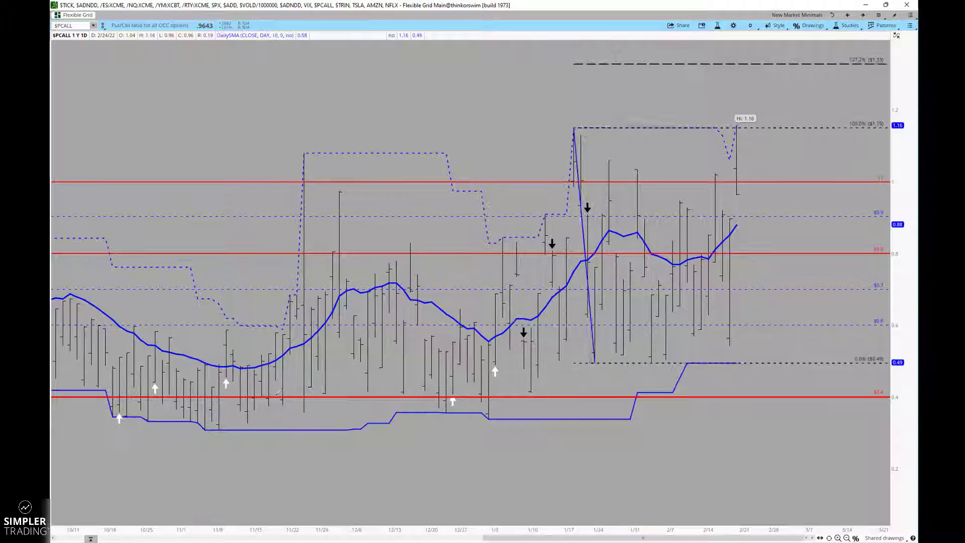
drag(644, 529, 725, 530)
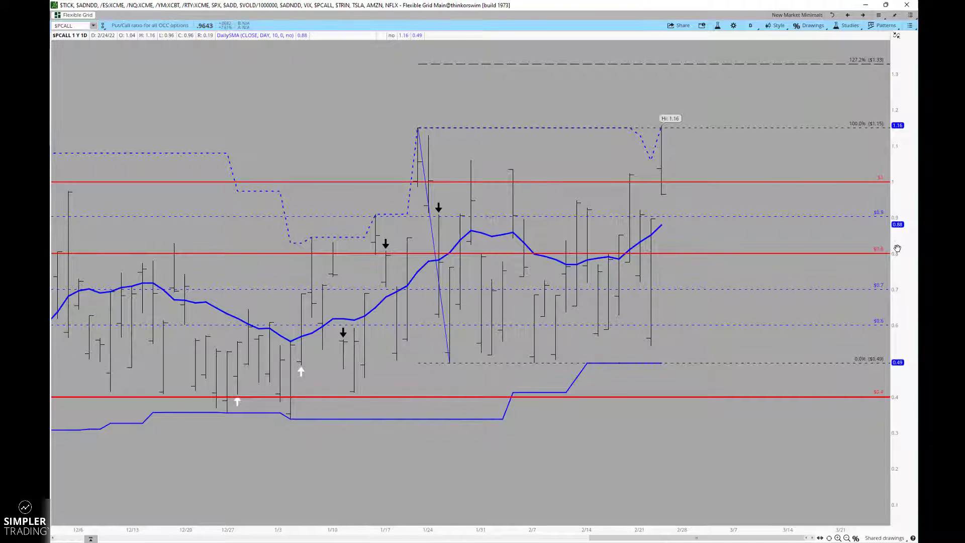
scroll(894, 242, up, 1)
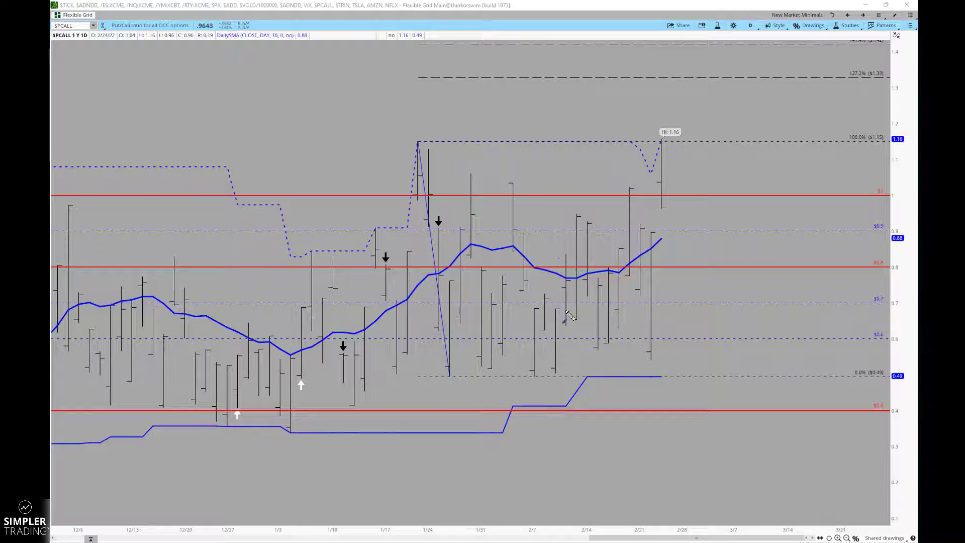
Step: Trace the mid-to-late-February swings and mark the January and February 24 peaks on $PCALL with temporary arrows, and clear them
mouse_move(577, 316)
mouse_down()
mouse_move(579, 254)
mouse_move(602, 326)
mouse_move(611, 260)
mouse_move(631, 299)
mouse_move(642, 241)
mouse_move(657, 291)
mouse_up()
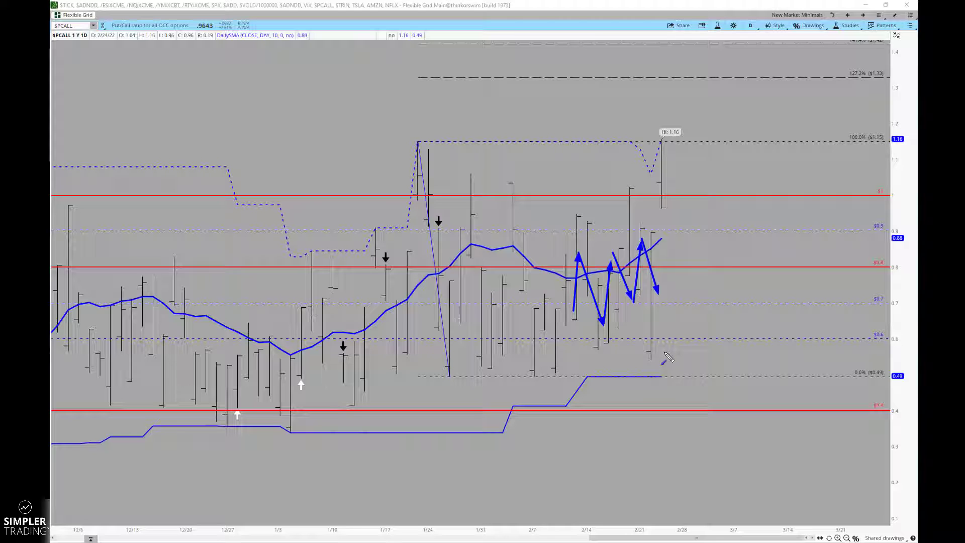
drag(662, 73, 663, 132)
drag(413, 60, 416, 139)
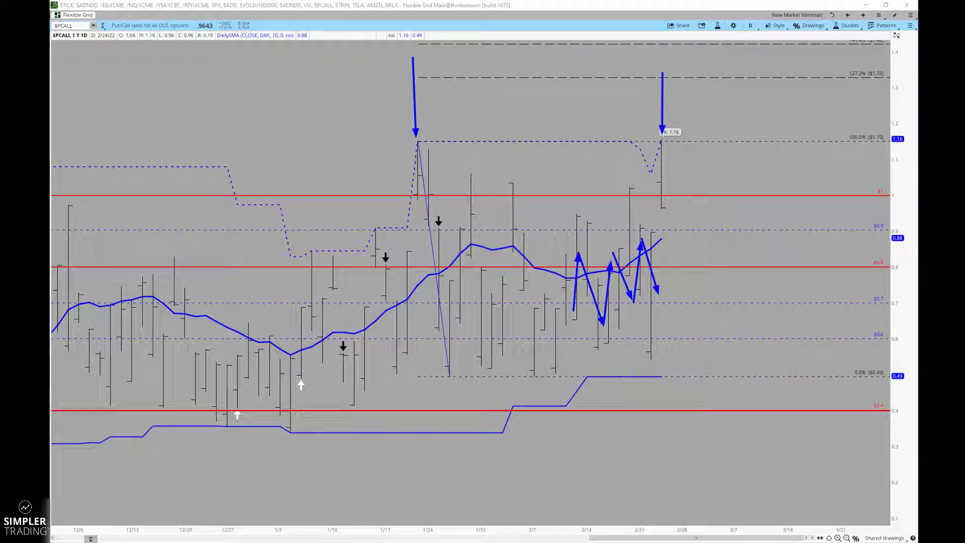
key(Escape)
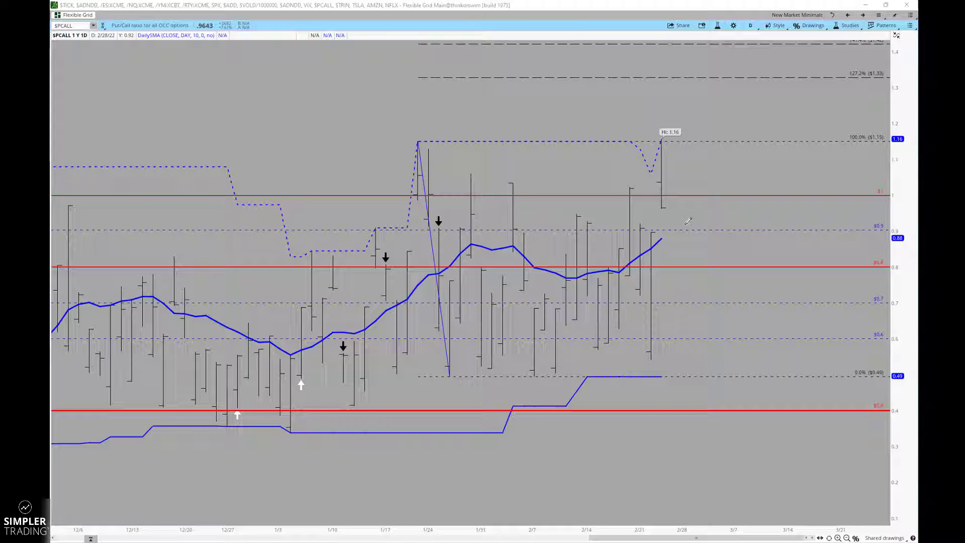
Step: Restore the saved New Market Minimals grid layout
click(832, 15)
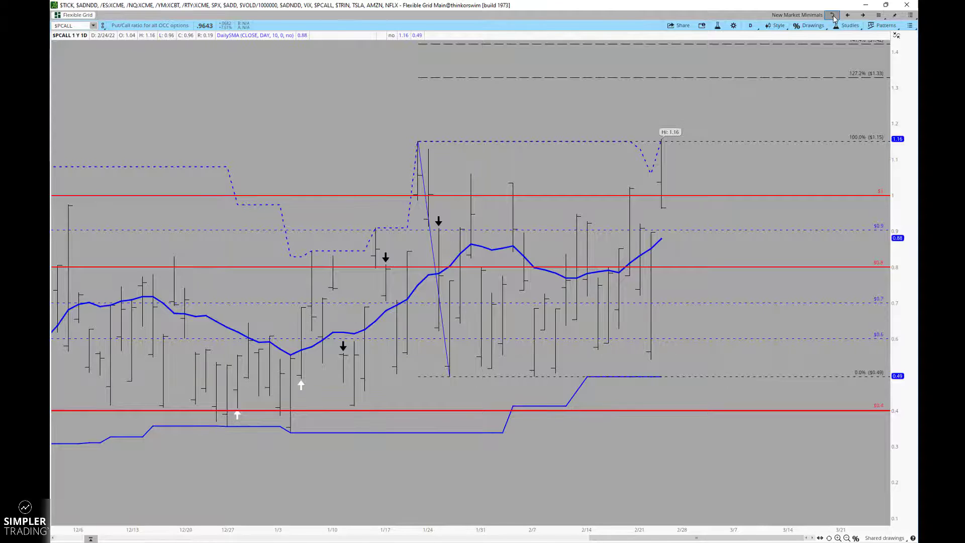